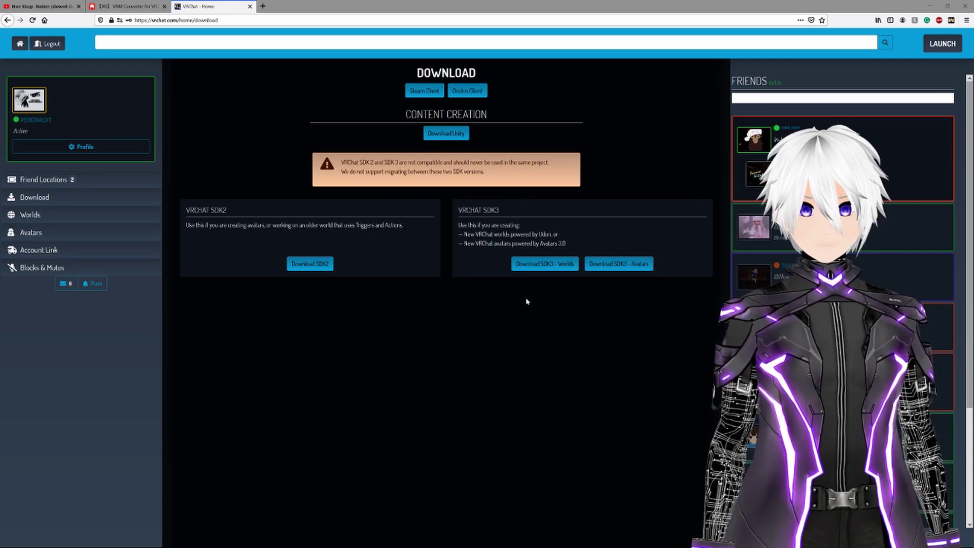
# Step: Save the SDK3 - Avatars Unity package download, then go to the BOOTH converter page
pyautogui.click(621, 268)
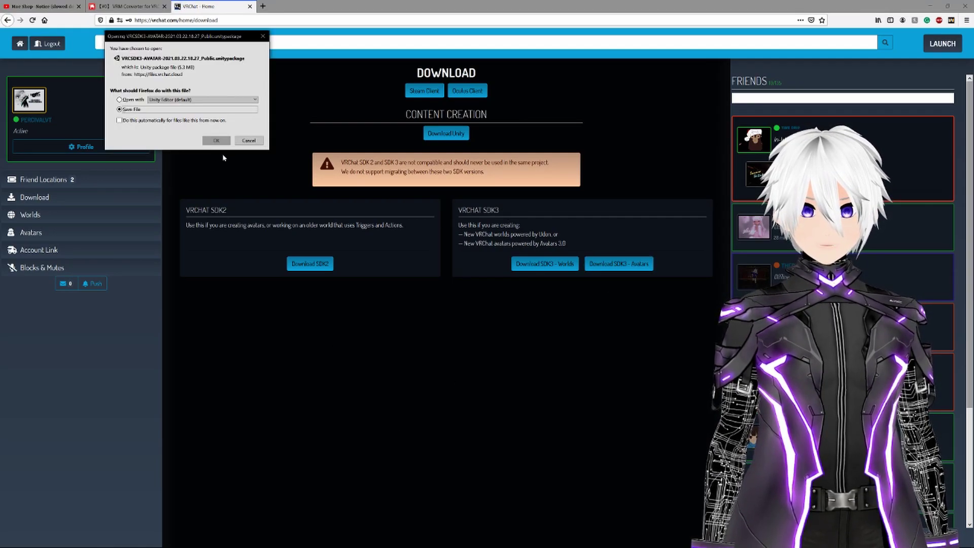
pyautogui.click(216, 142)
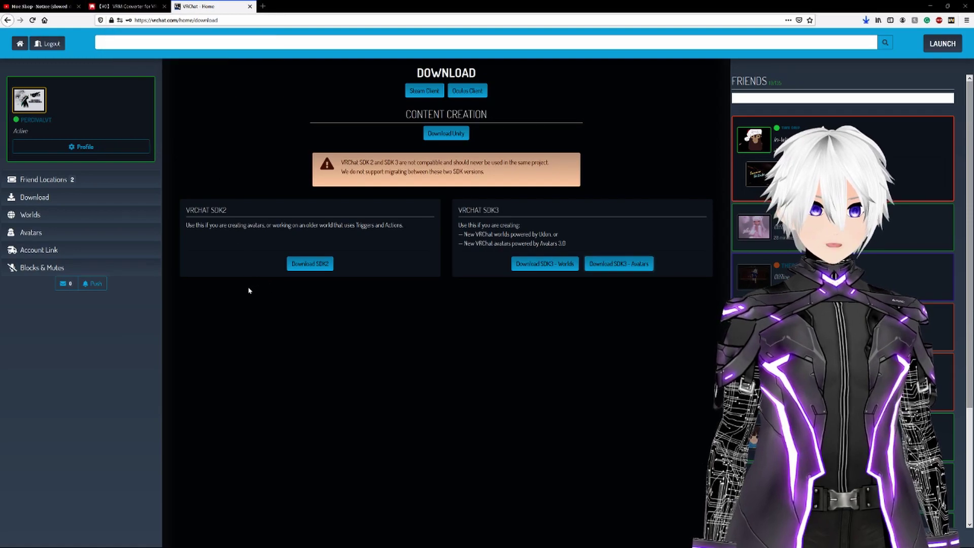
pyautogui.click(116, 6)
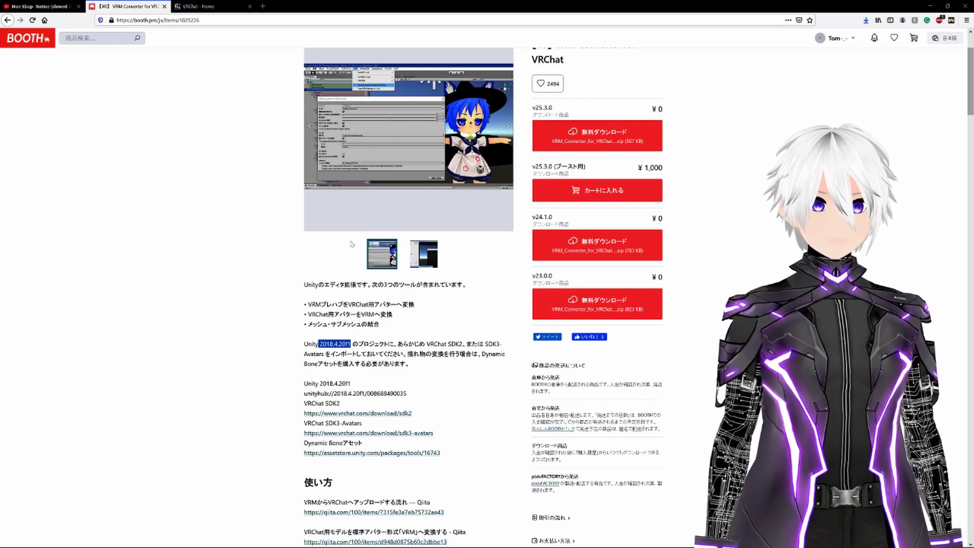
# Step: Download and save the free v25.3.0 VRM Converter for VRChat from BOOTH
pyautogui.scroll(2, 363, 236)
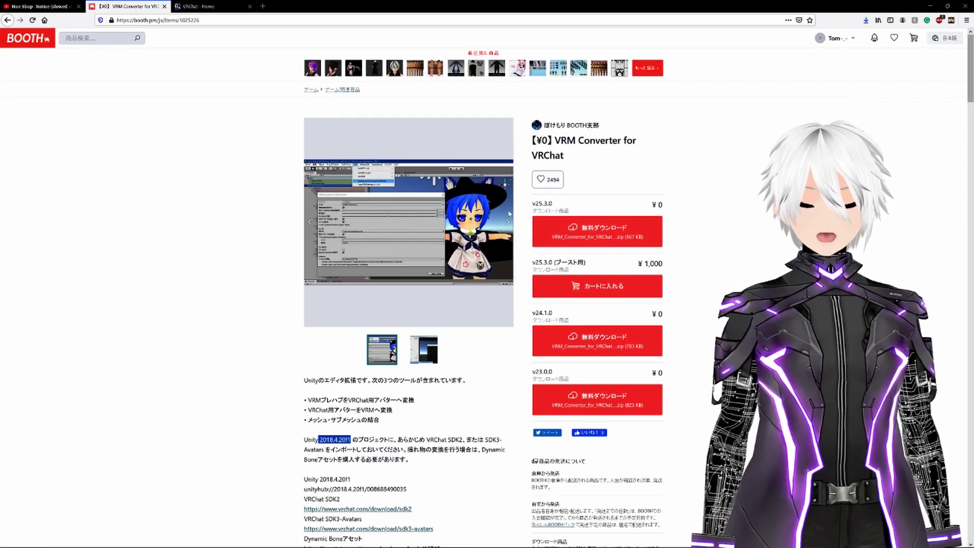
pyautogui.click(584, 232)
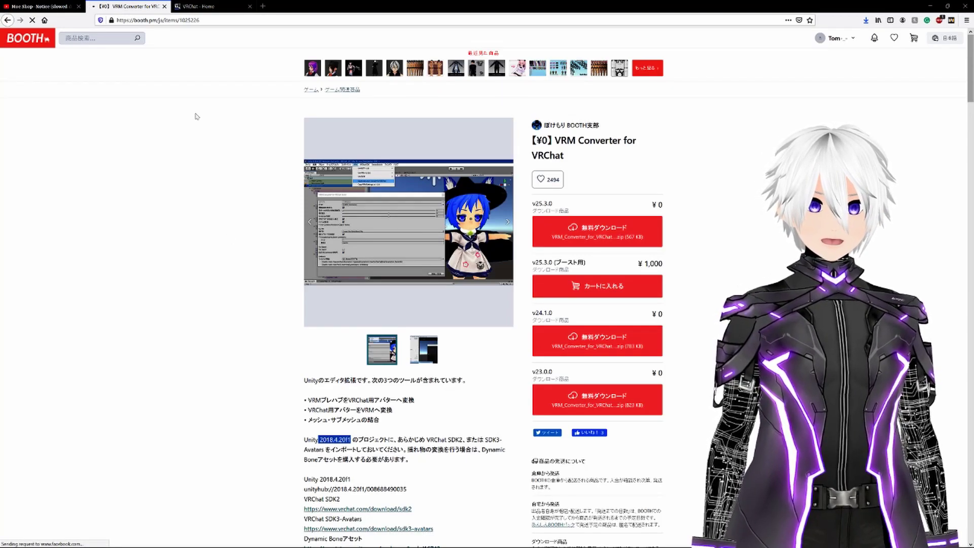
pyautogui.click(217, 142)
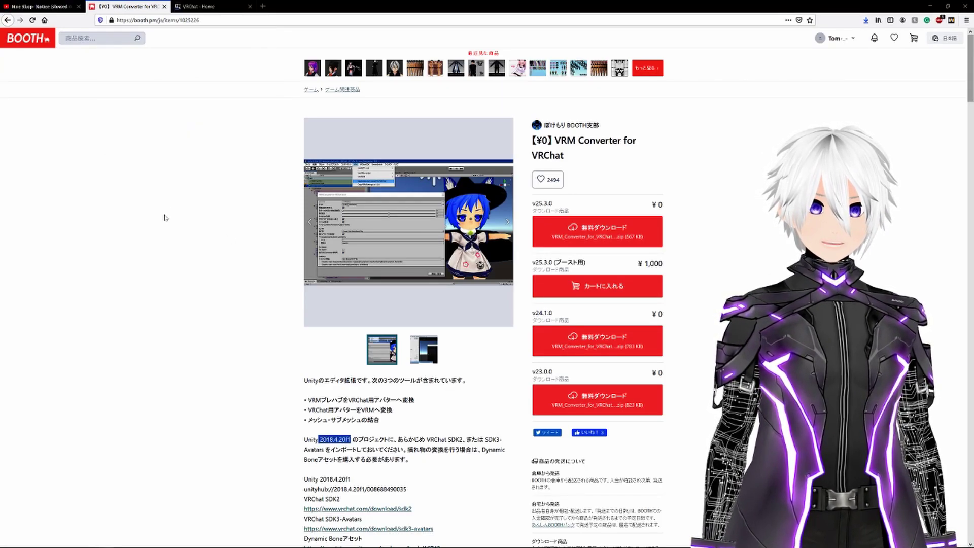
# Step: Load the Unity download archive in a new browser tab
pyautogui.click(263, 6)
pyautogui.write('https://unity3d.com/get-unity/download/archive')
pyautogui.press('Return')
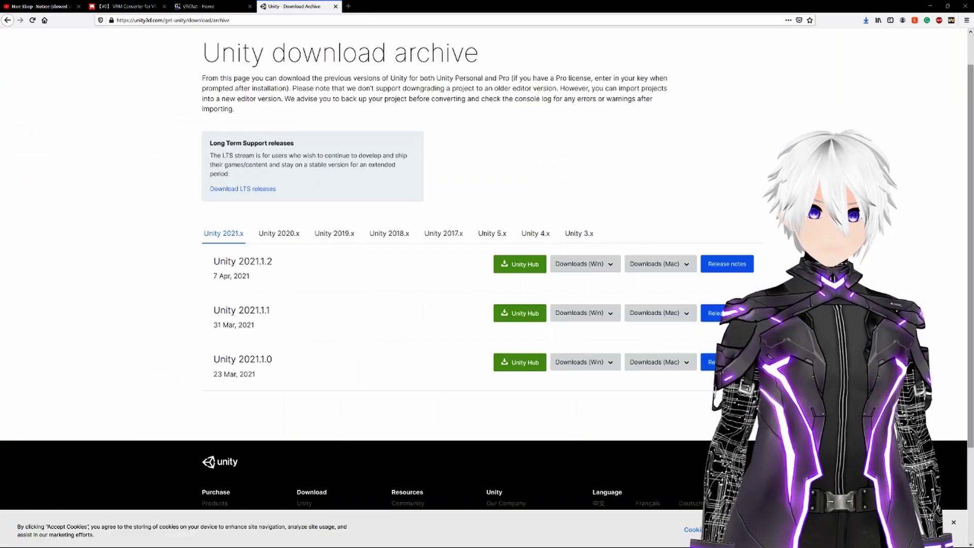
# Step: Send Unity 2018.4.20 from the archive's 2018.x list to Unity Hub
pyautogui.click(389, 233)
pyautogui.scroll(-5, 236, 360)
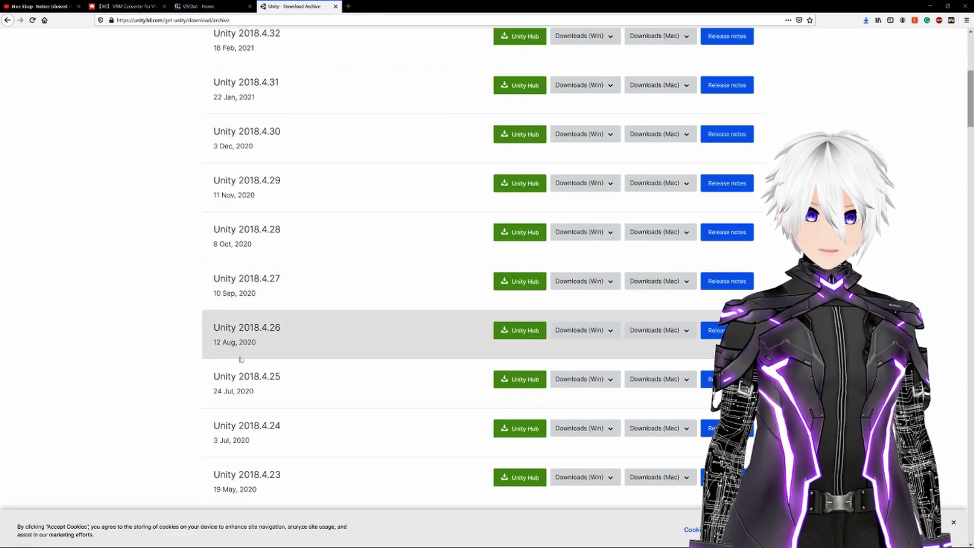
pyautogui.scroll(-1, 294, 296)
pyautogui.scroll(-4, 293, 297)
pyautogui.scroll(-2, 265, 305)
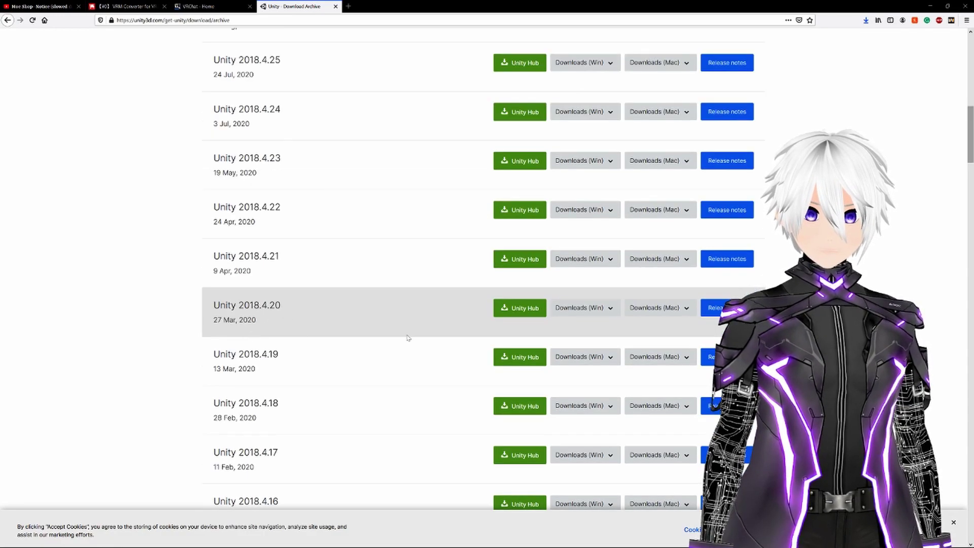
pyautogui.click(600, 308)
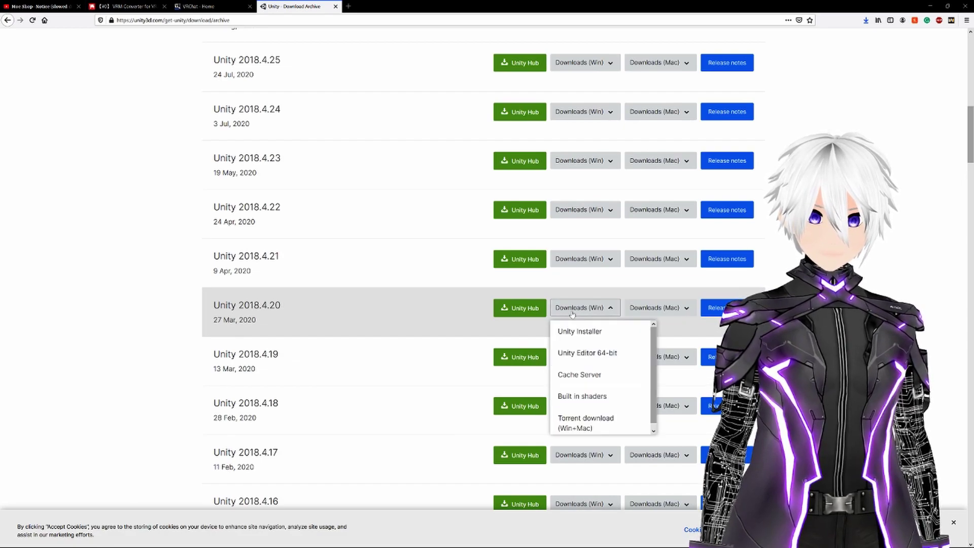
pyautogui.click(441, 305)
pyautogui.click(513, 307)
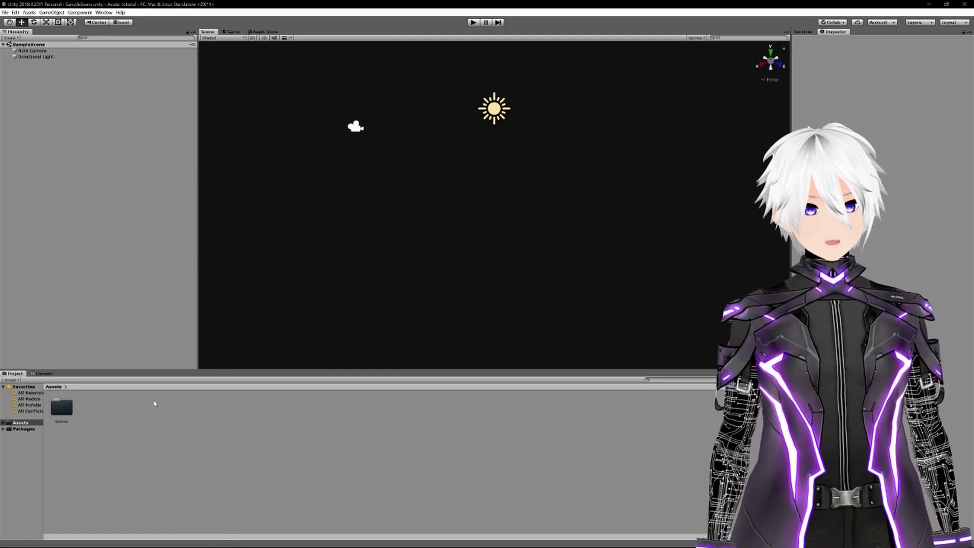
# Step: Import the VRCSDK3-AVATAR custom package from Downloads and close the VRChat SDK window
pyautogui.rightClick(216, 412)
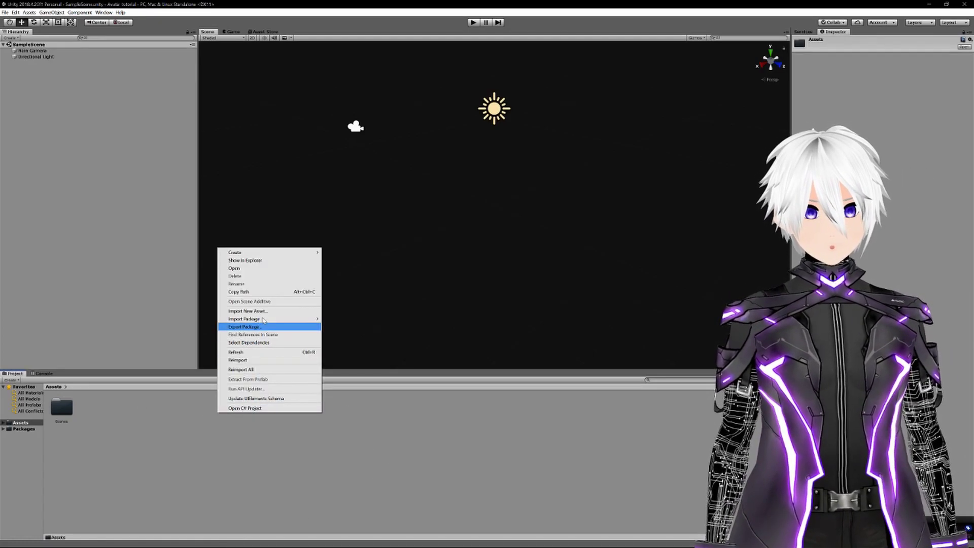
pyautogui.moveTo(263, 319)
pyautogui.click(353, 320)
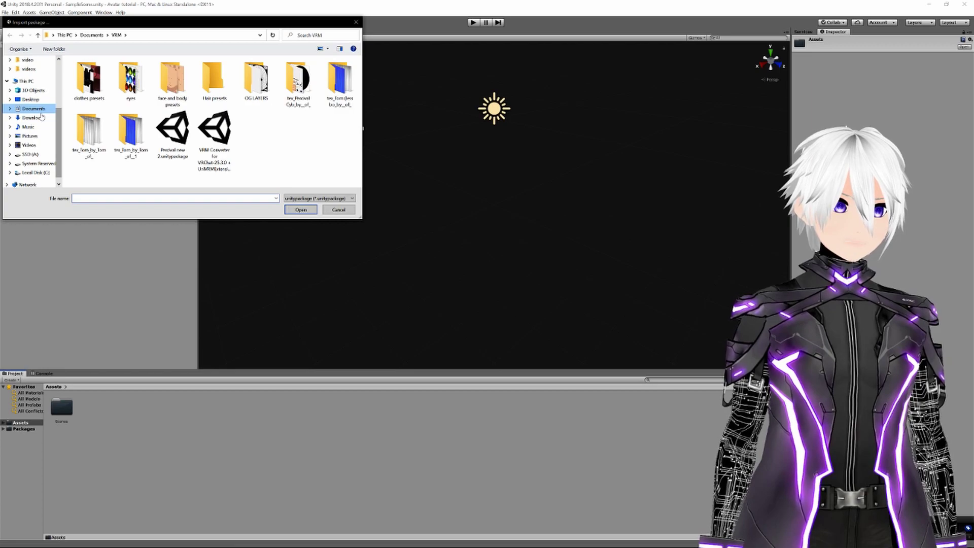
pyautogui.click(40, 117)
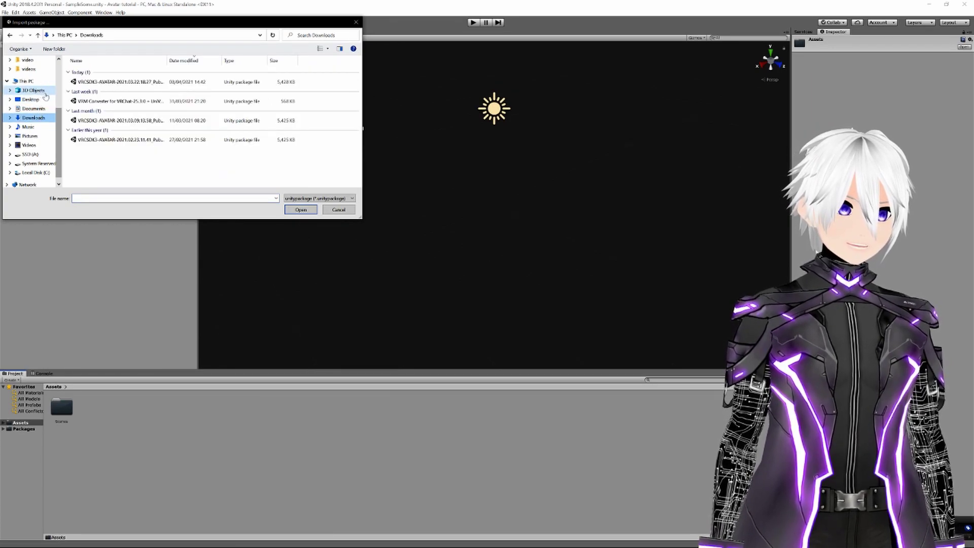
pyautogui.doubleClick(176, 82)
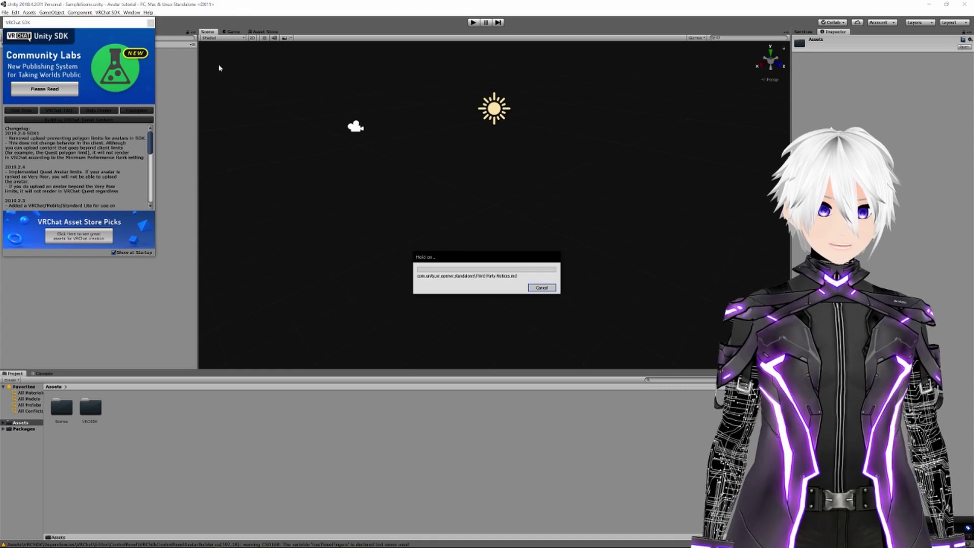
pyautogui.moveTo(182, 67); pyautogui.dragTo(156, 62)
pyautogui.click(274, 64)
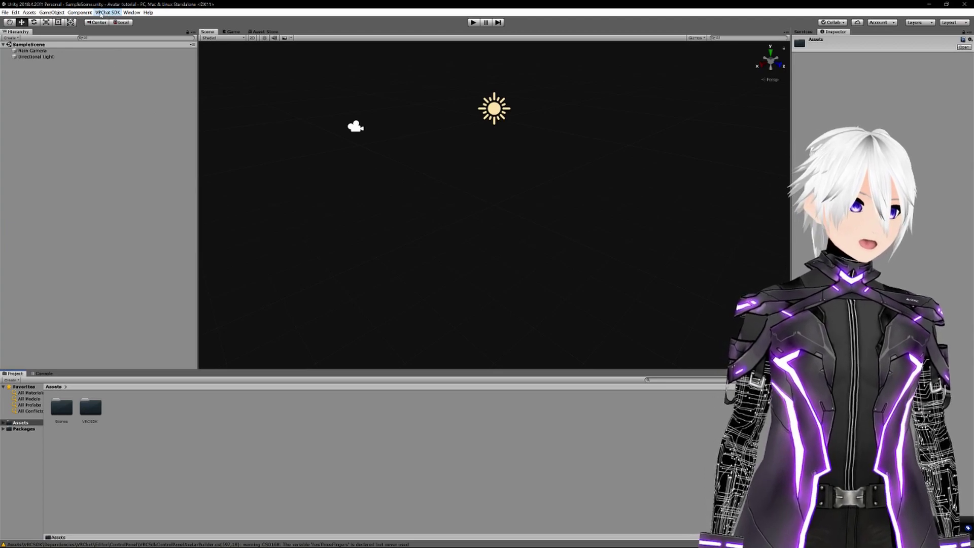
# Step: Import the VRM Converter for VRChat custom package and close the VRChat SDK window
pyautogui.rightClick(208, 449)
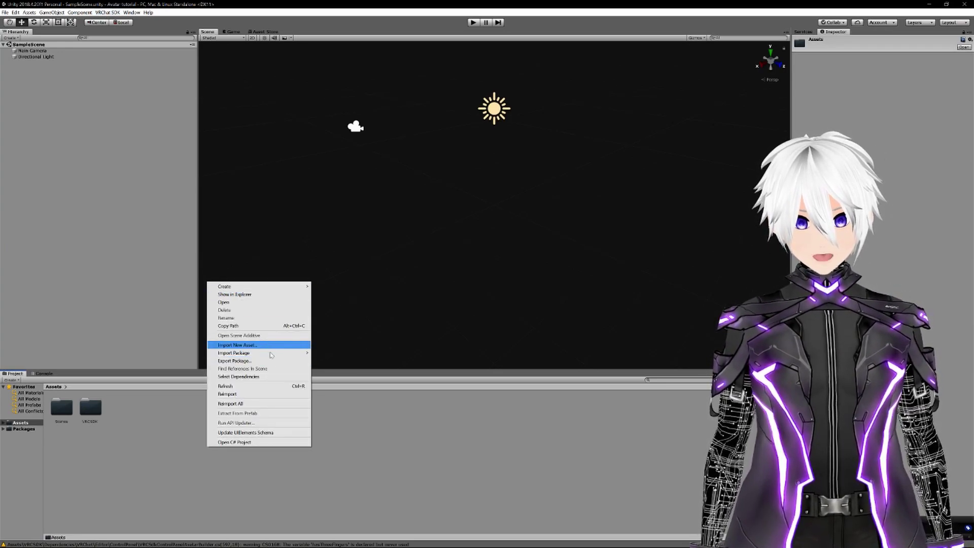
pyautogui.moveTo(270, 353)
pyautogui.click(335, 352)
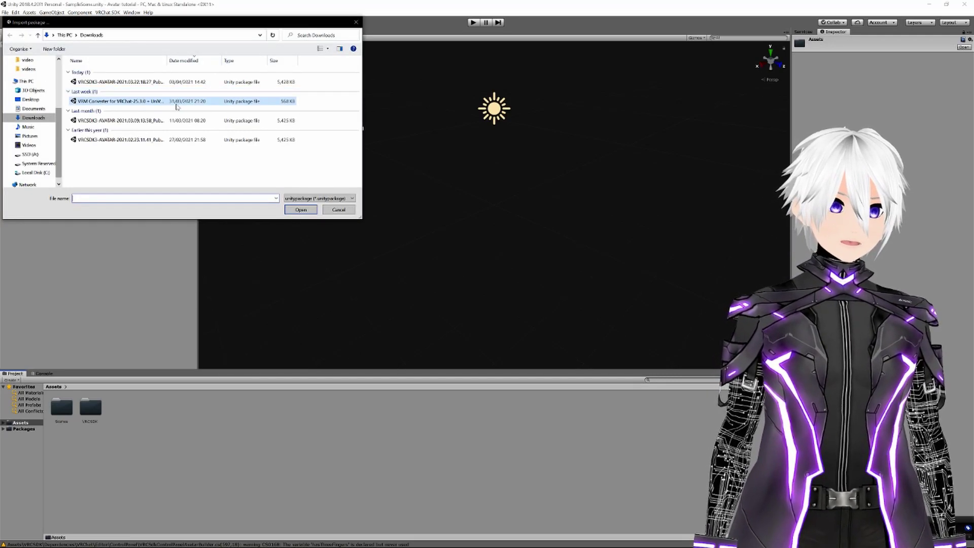
pyautogui.doubleClick(176, 101)
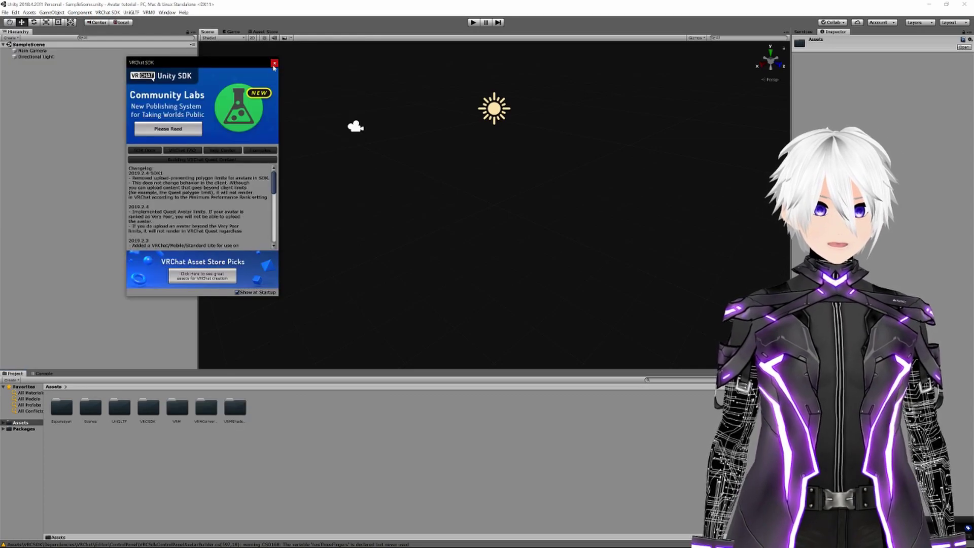
pyautogui.click(274, 63)
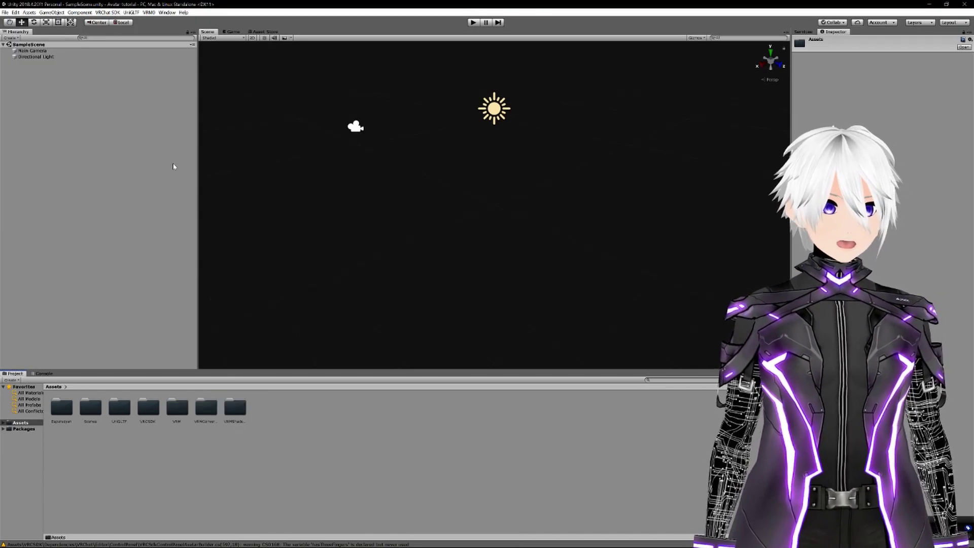
# Step: Import PERCIVAL NEW.vrm from Documents' VRM folder via VRM0 and save it as a prefab
pyautogui.click(149, 12)
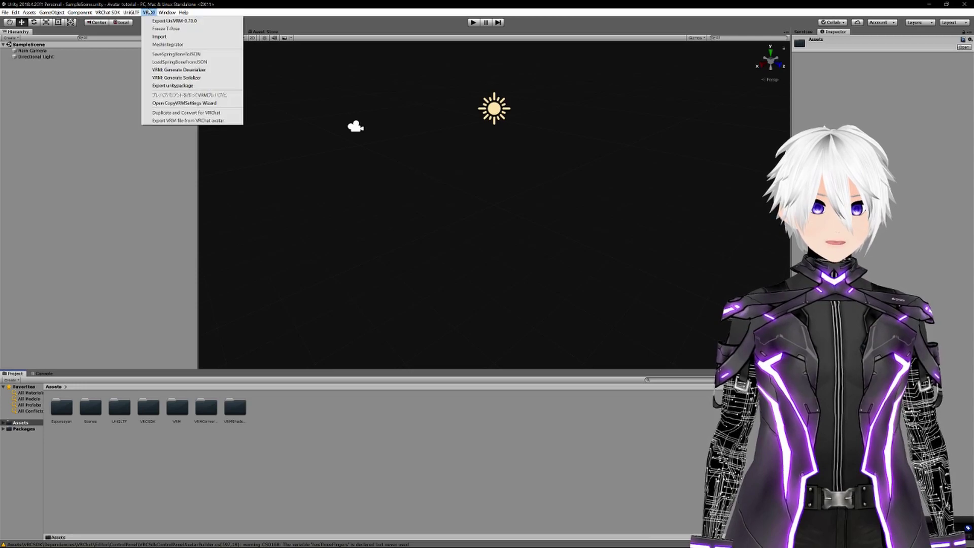
pyautogui.click(161, 37)
pyautogui.moveTo(127, 25); pyautogui.dragTo(302, 28)
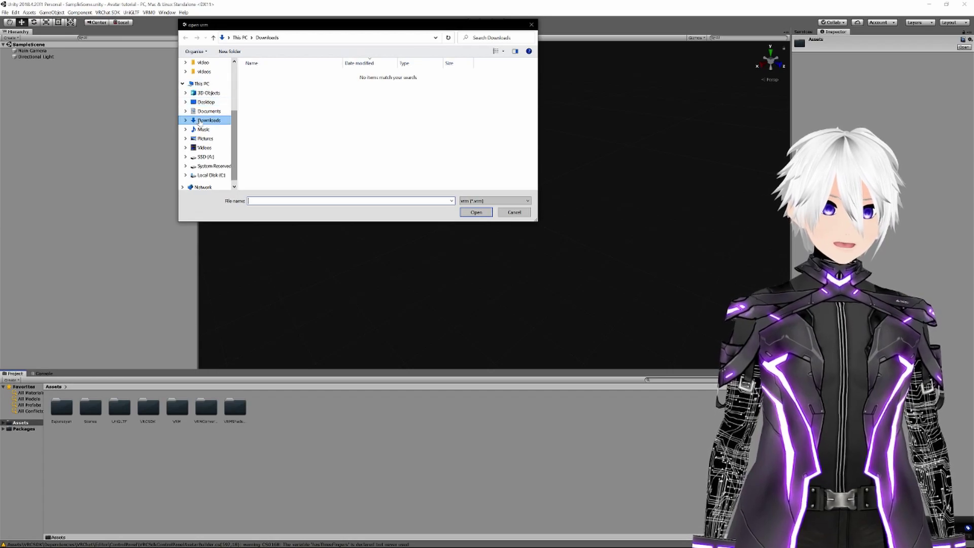
pyautogui.scroll(-1, 211, 105)
pyautogui.click(216, 103)
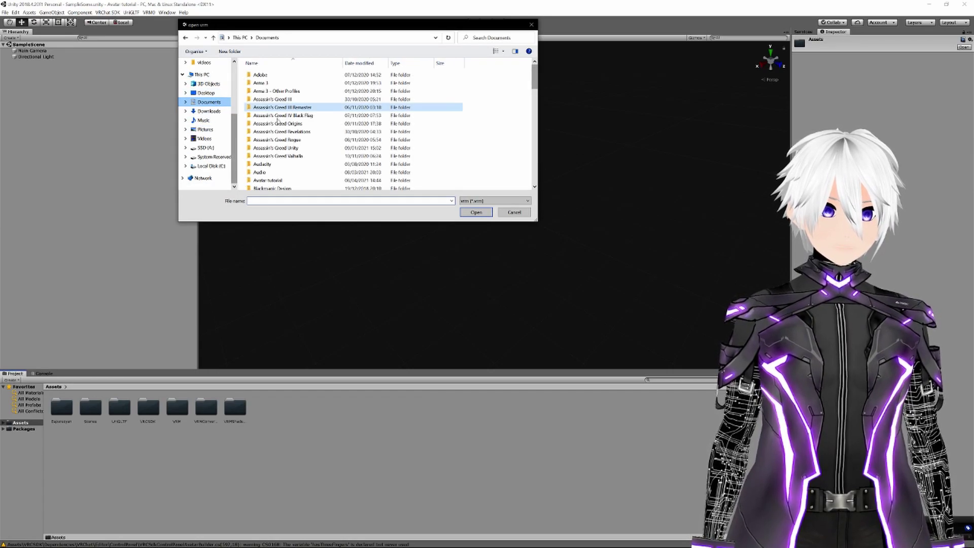
pyautogui.scroll(-6, 277, 121)
pyautogui.scroll(-5, 272, 137)
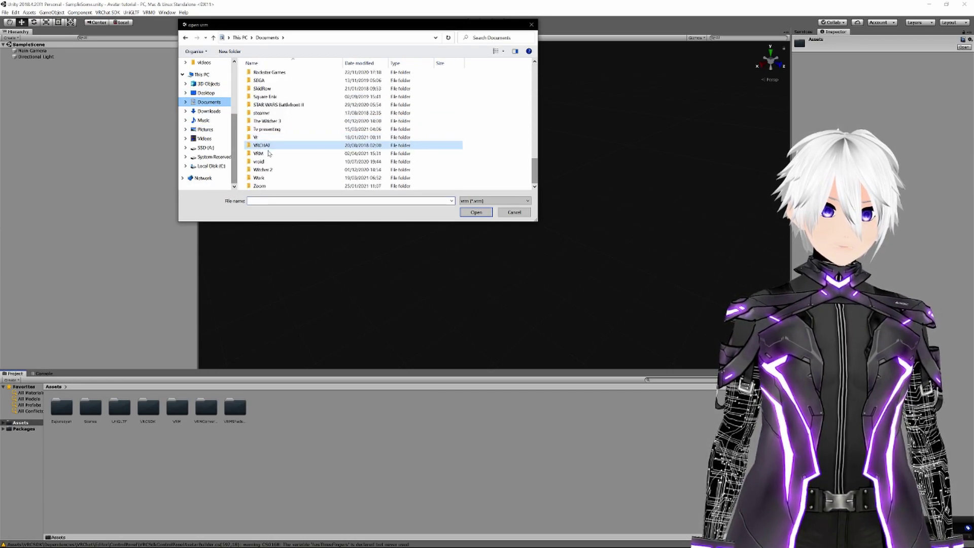
pyautogui.doubleClick(269, 153)
pyautogui.scroll(-1, 305, 152)
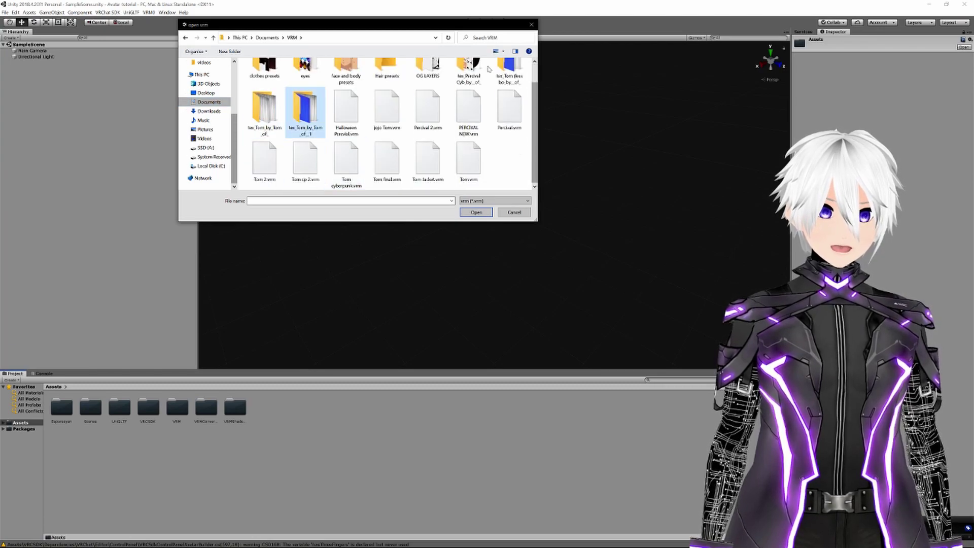
pyautogui.doubleClick(461, 127)
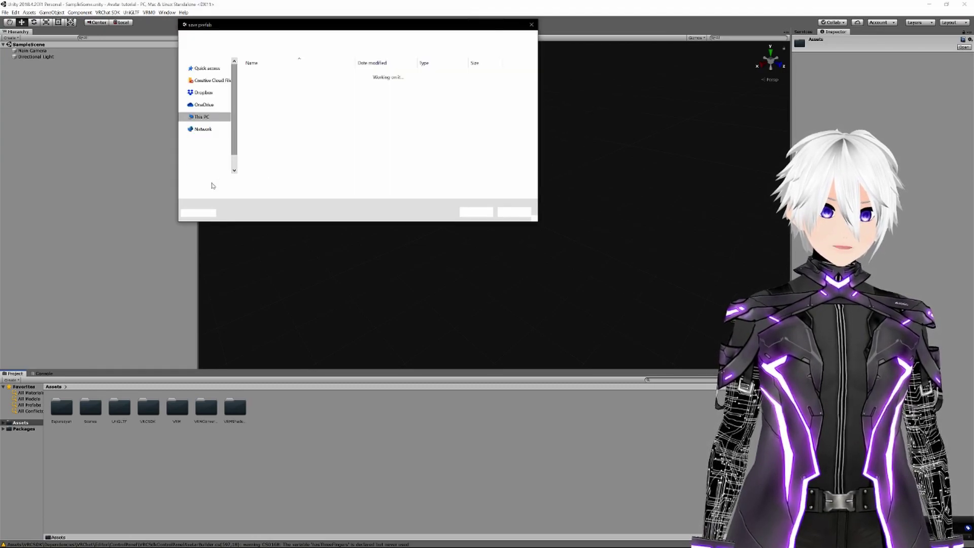
pyautogui.click(477, 212)
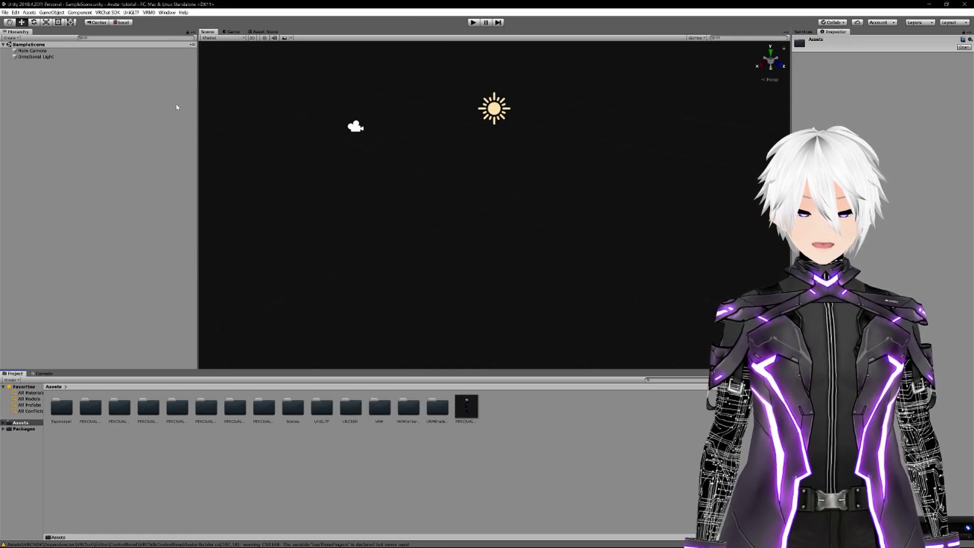
pyautogui.click(526, 444)
# Step: Open VRM0 > Duplicate and Convert for VRChat with the PERCIVAL NEW prefab selected
pyautogui.click(471, 419)
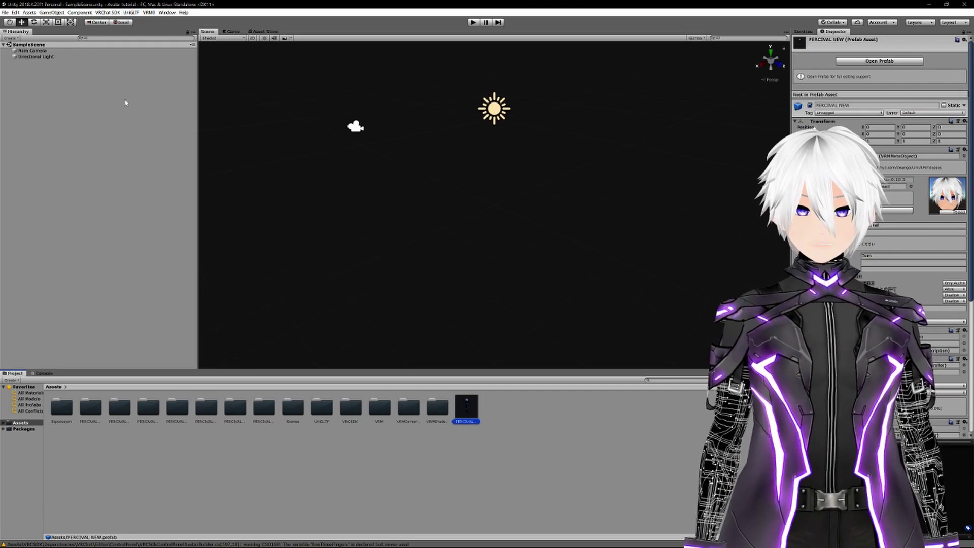
pyautogui.click(145, 12)
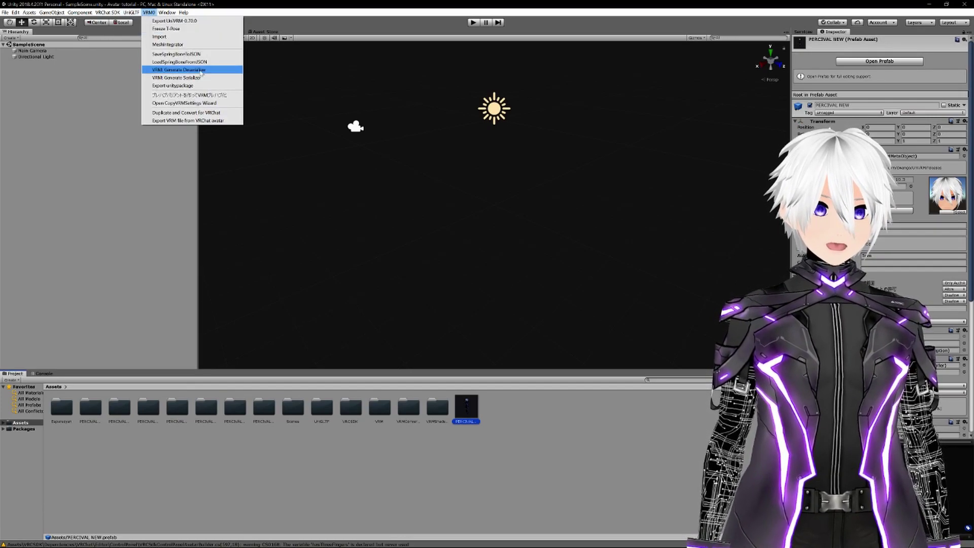
pyautogui.click(215, 114)
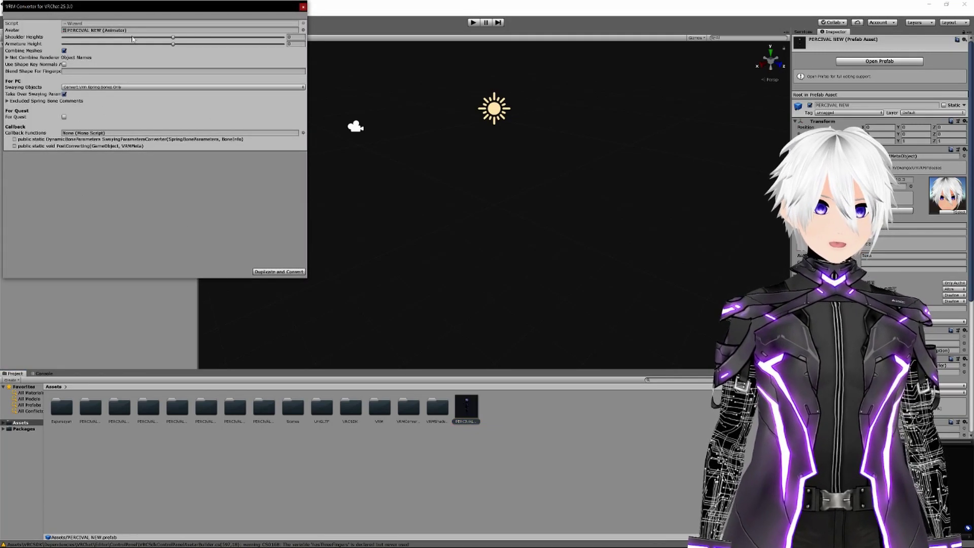
# Step: Duplicate and convert the avatar, then select the converted PERCIVAL NEW (VRChat) in the scene
pyautogui.click(294, 273)
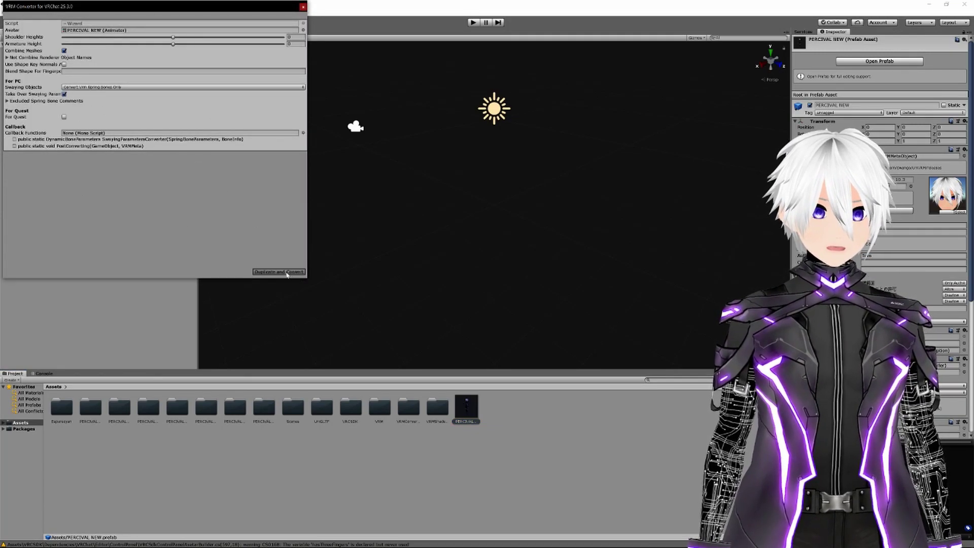
pyautogui.scroll(5, 484, 239)
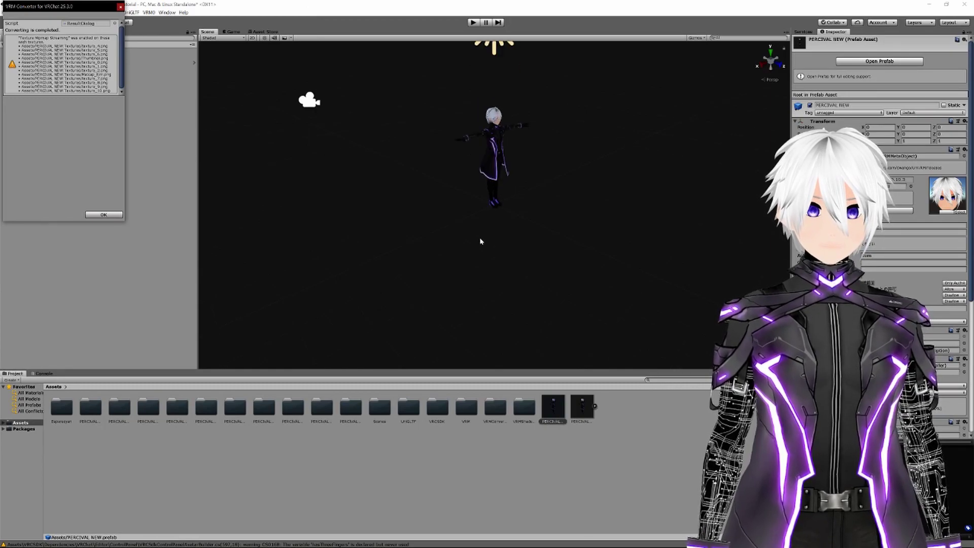
pyautogui.scroll(10, 464, 226)
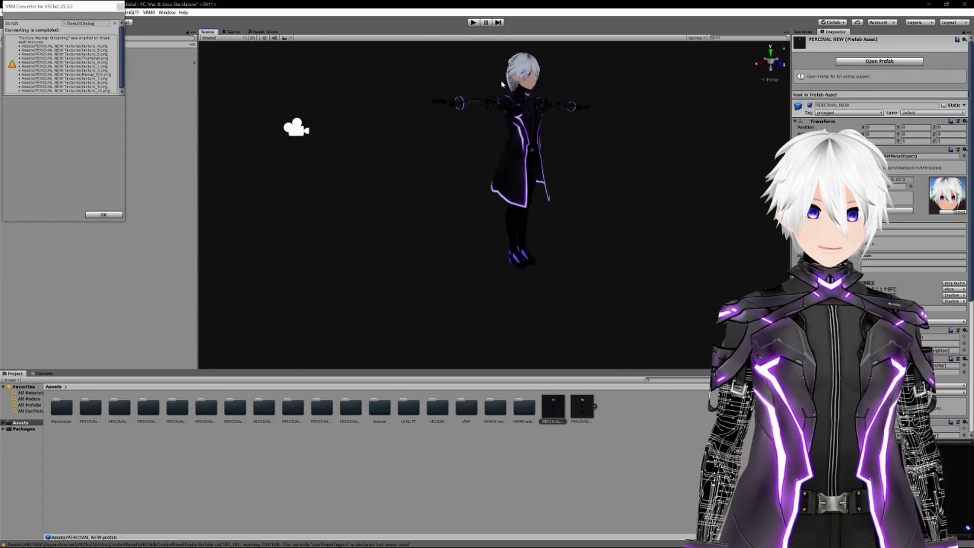
pyautogui.scroll(-10, 451, 162)
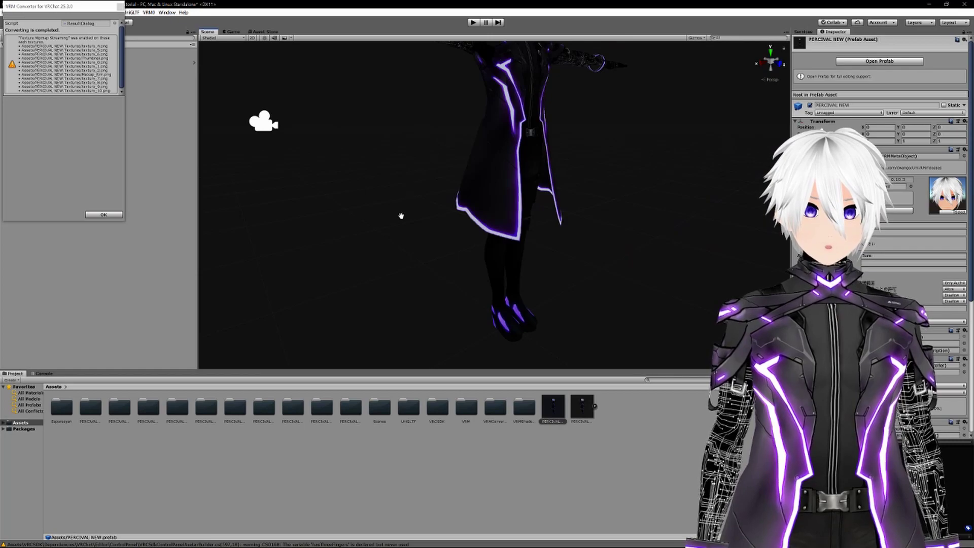
pyautogui.scroll(-5, 386, 224)
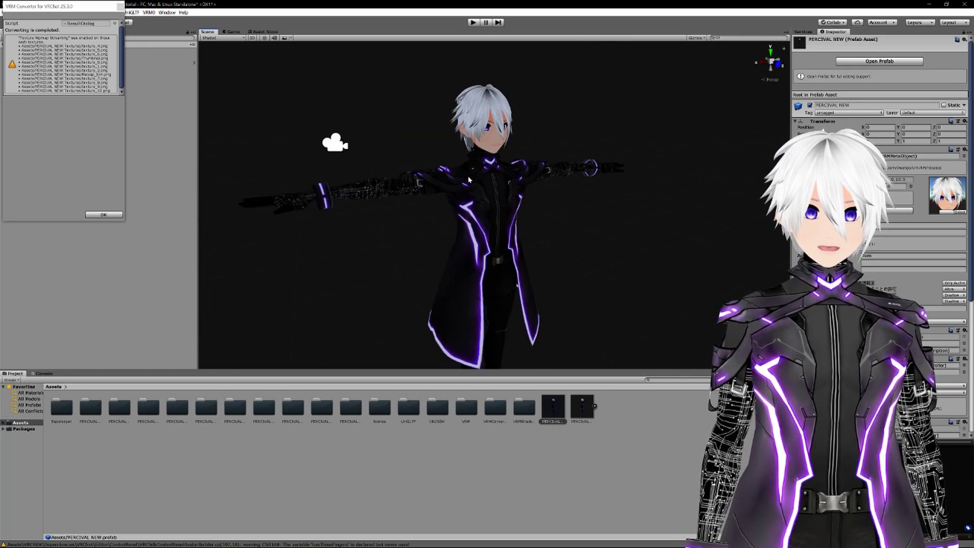
pyautogui.click(481, 201)
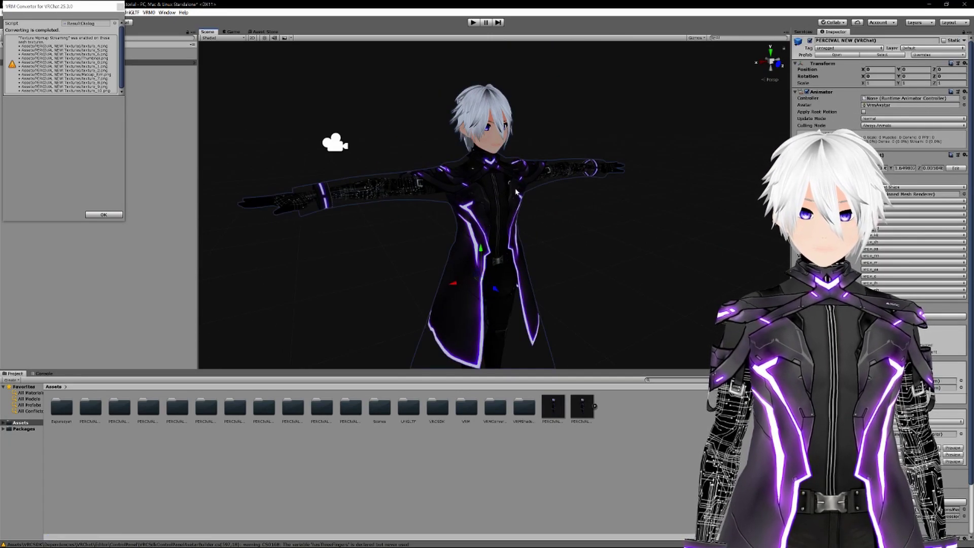
pyautogui.scroll(3, 515, 196)
pyautogui.keyDown('alt'); pyautogui.moveTo(508, 235); pyautogui.dragTo(538, 244); pyautogui.keyUp('alt')
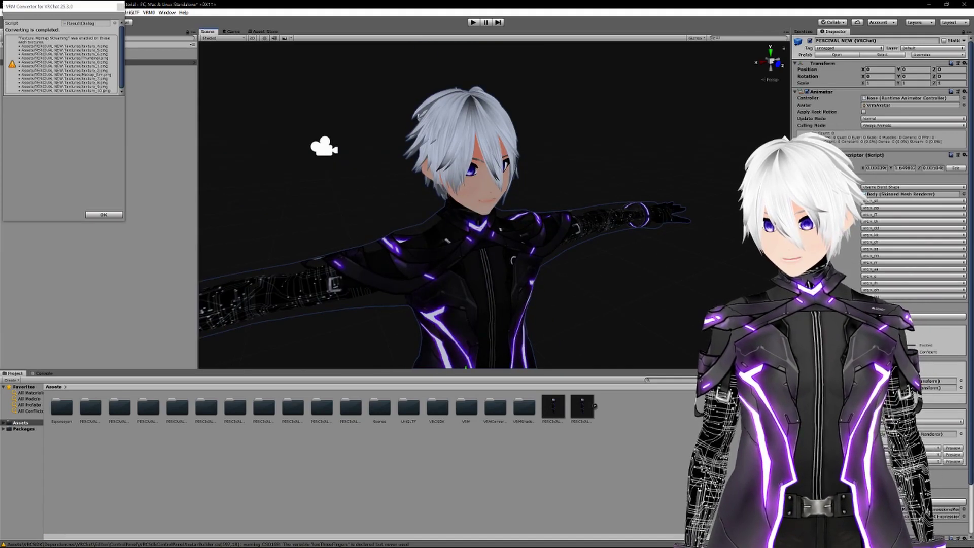
pyautogui.scroll(-1, 880, 167)
pyautogui.scroll(1, 880, 167)
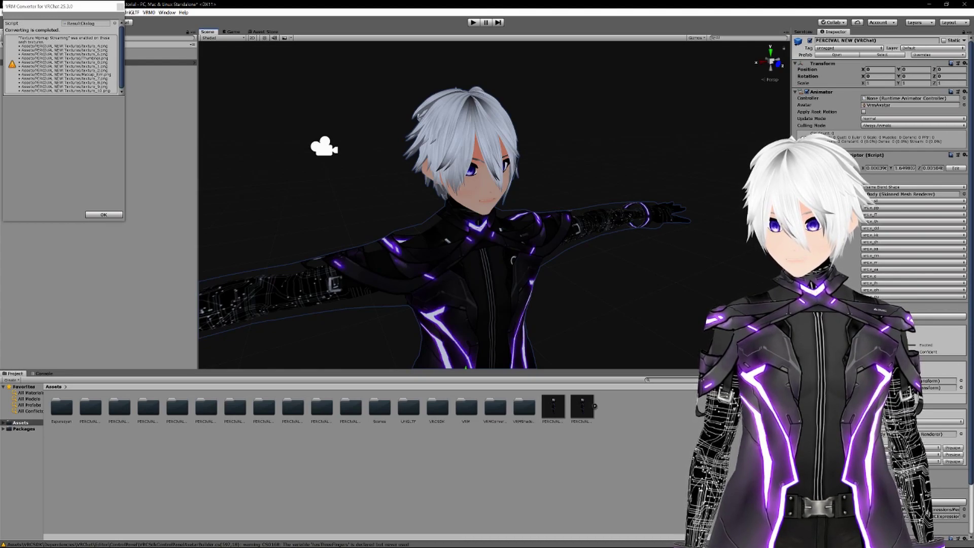
# Step: Edit the descriptor's View Position and check it sits at the avatar's eyes
pyautogui.click(955, 168)
pyautogui.keyDown('alt'); pyautogui.moveTo(521, 205); pyautogui.dragTo(481, 172); pyautogui.keyUp('alt')
pyautogui.scroll(-5, 472, 180)
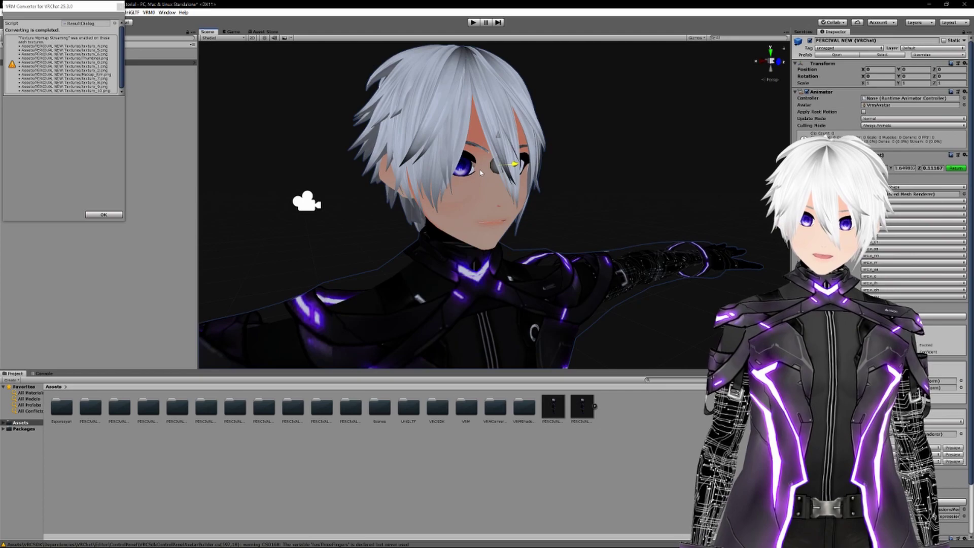
# Step: Reselect the avatar to review its Inspector and OK the conversion-completed message
pyautogui.click(685, 435)
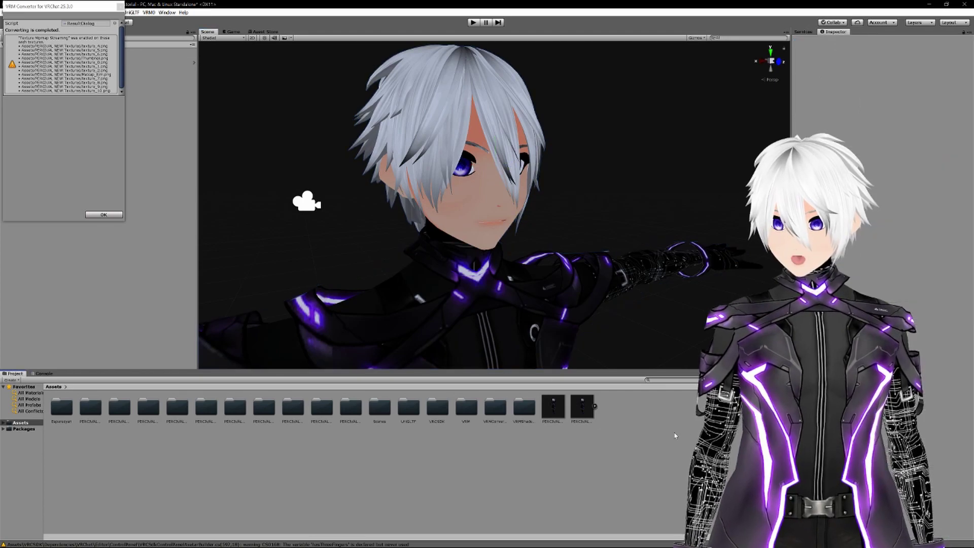
pyautogui.click(494, 254)
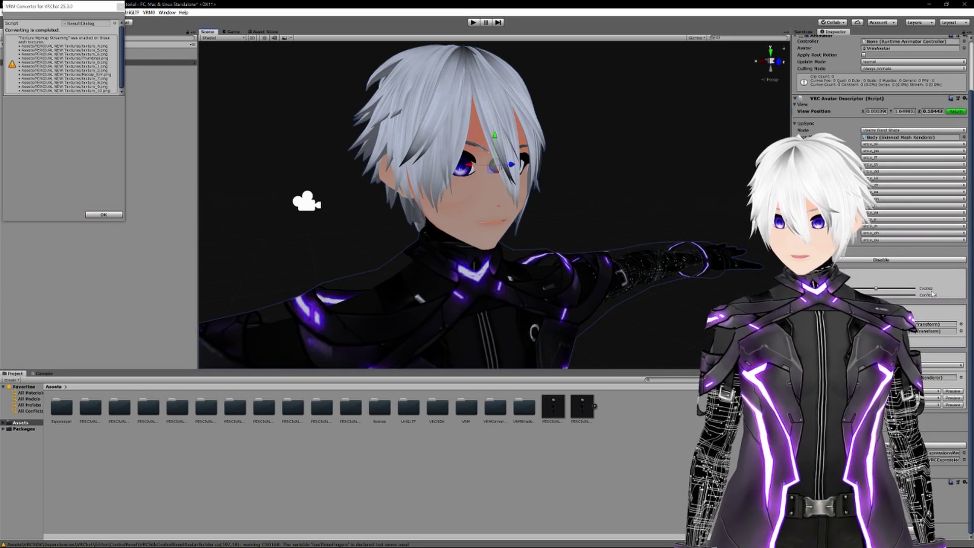
pyautogui.scroll(2, 880, 167)
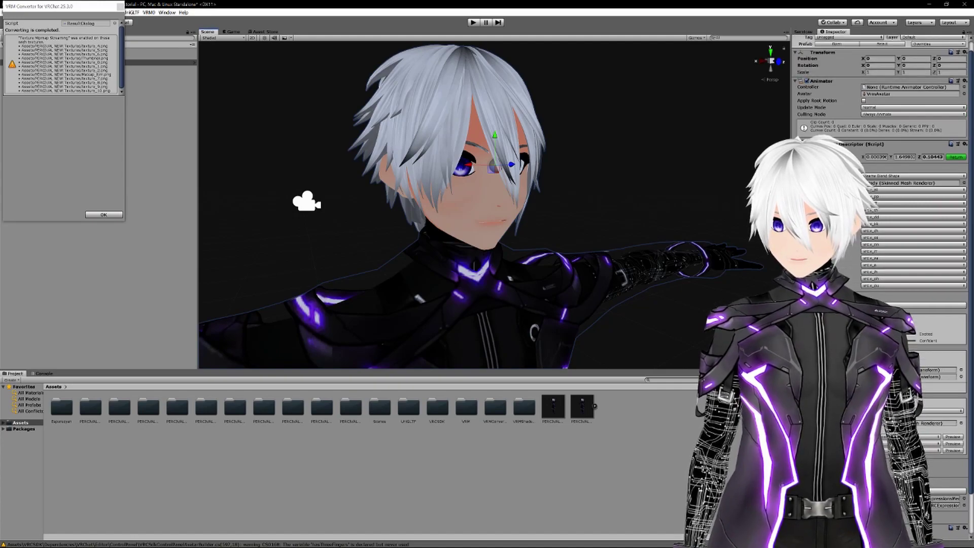
pyautogui.scroll(1, 880, 167)
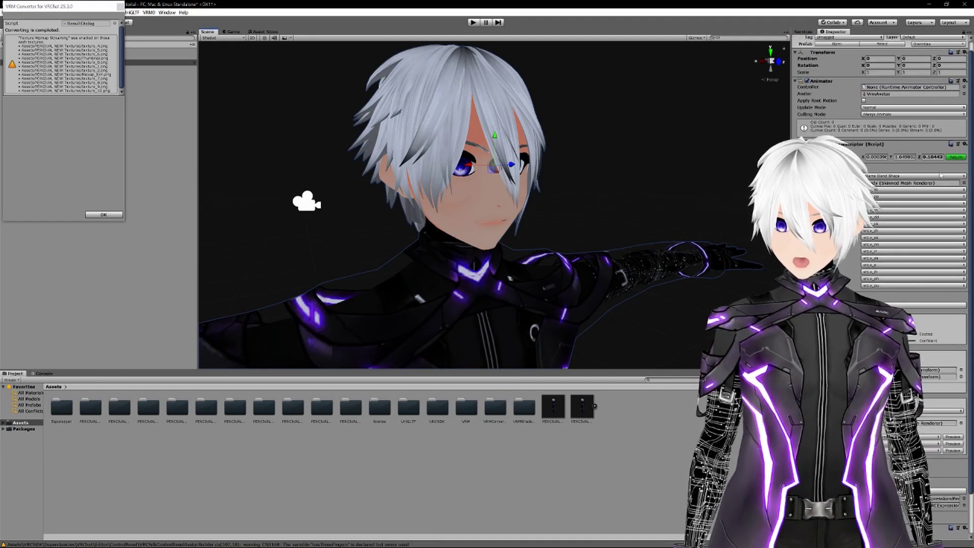
pyautogui.click(103, 214)
pyautogui.click(108, 12)
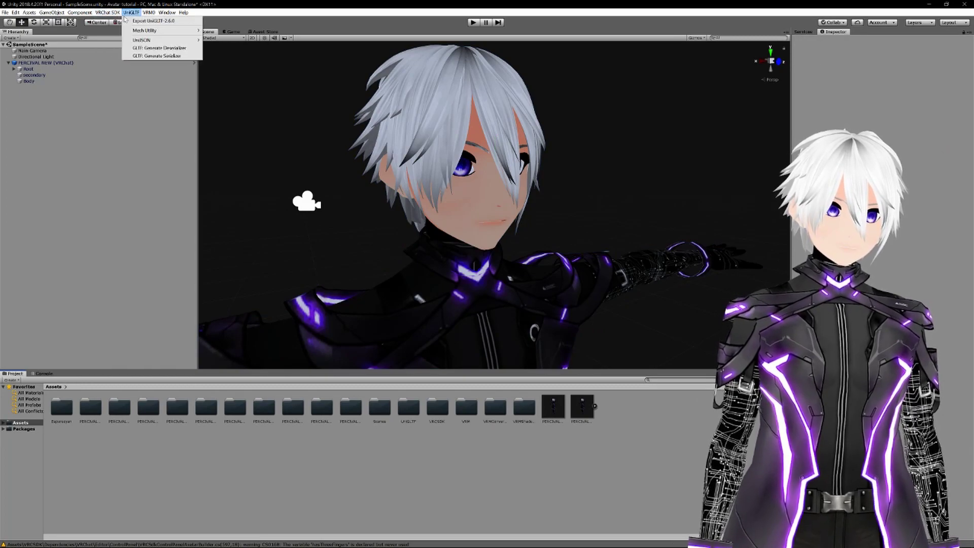
# Step: Show the VRChat SDK control panel and open the Shader Keywords Utility
pyautogui.click(114, 31)
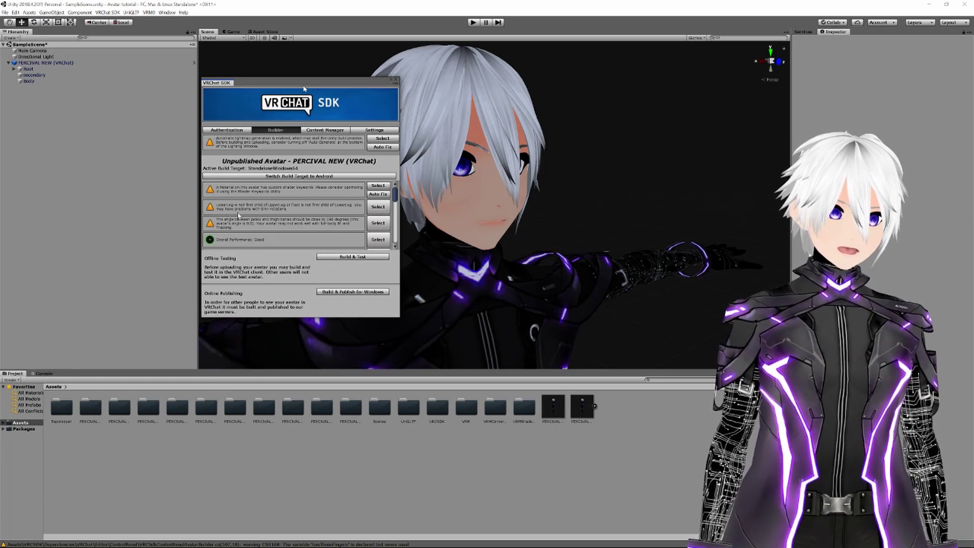
pyautogui.click(378, 193)
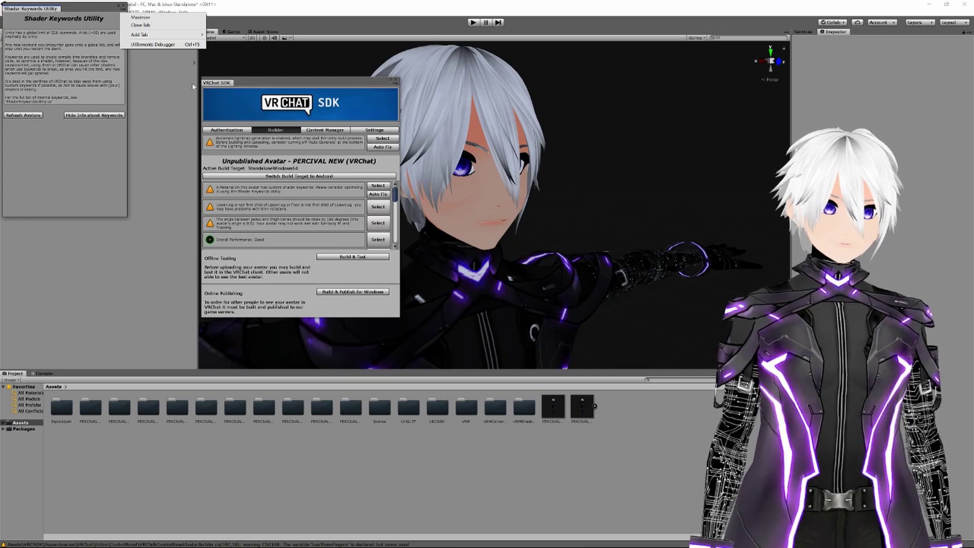
# Step: Build and publish the avatar for Windows to reach the New Avatar upload form named 'Percival two'
pyautogui.click(362, 292)
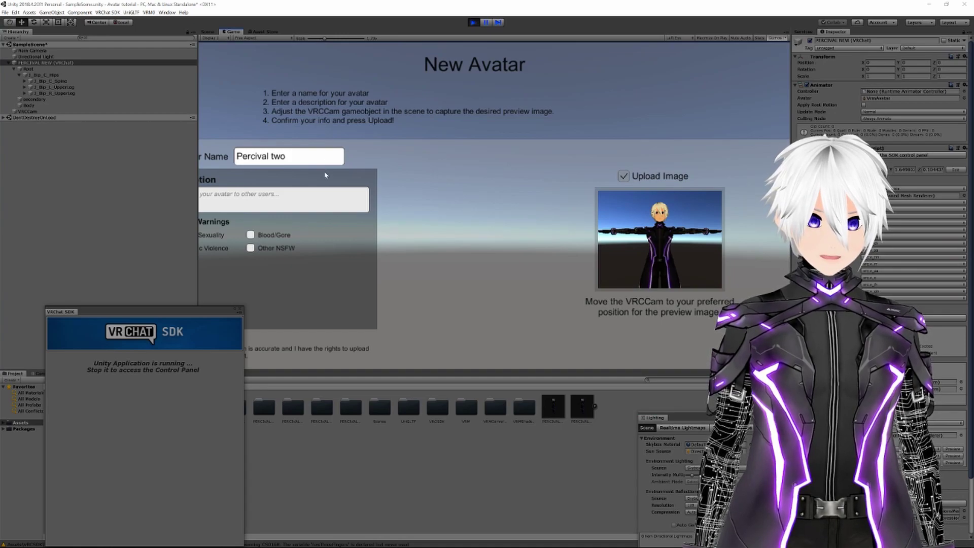
pyautogui.scroll(-3, 327, 192)
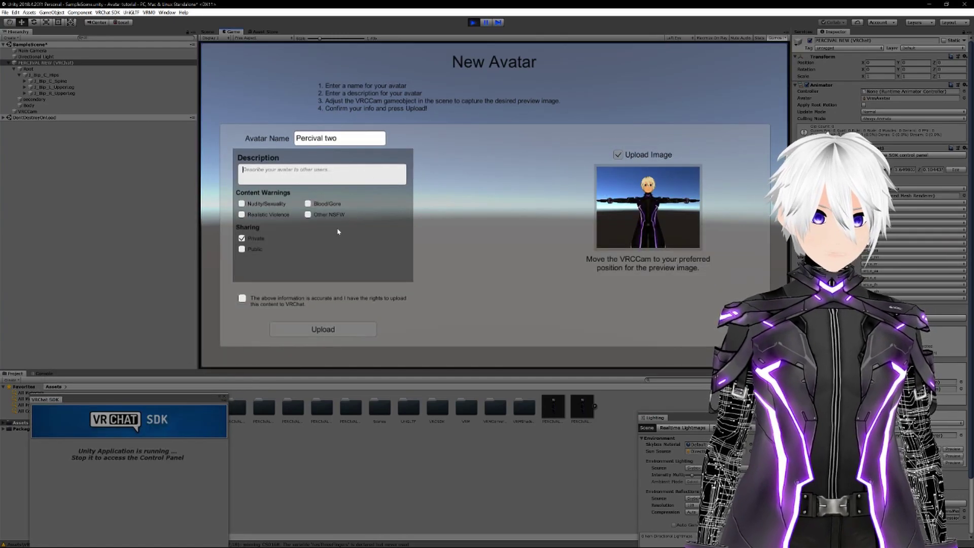